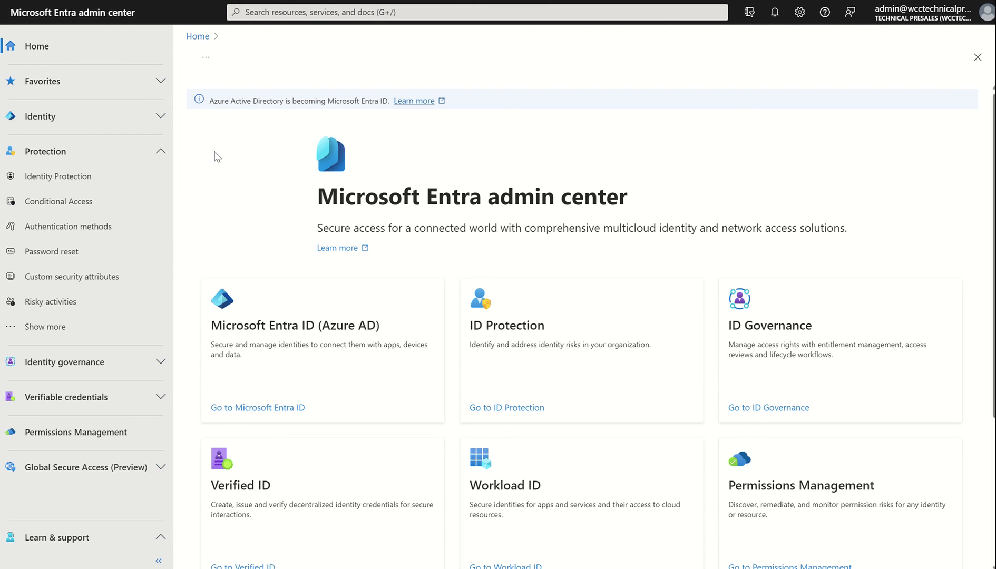
Start a new Conditional Access policy and accept the additional access requirement.
left_click(87, 203)
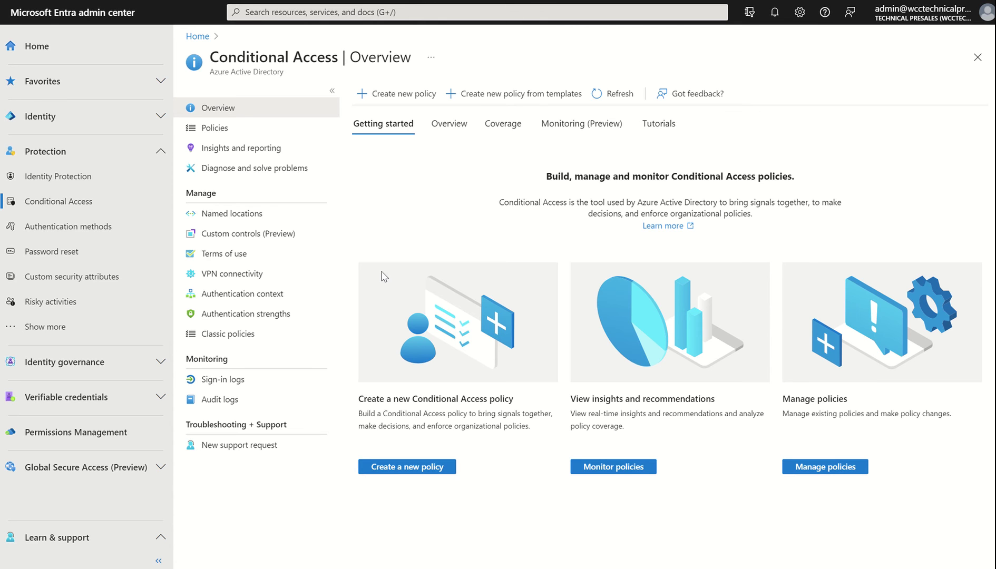
left_click(213, 131)
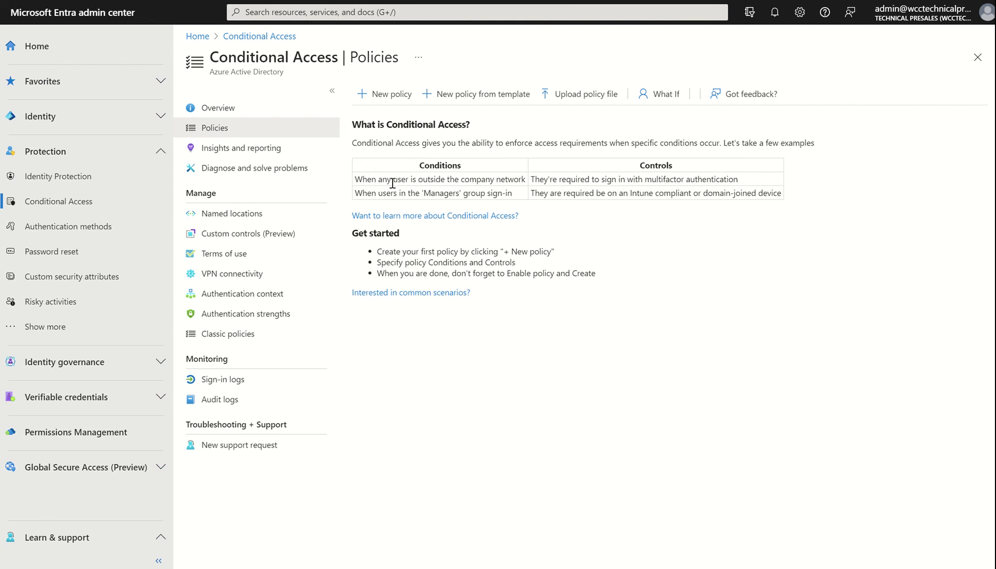
left_click(380, 94)
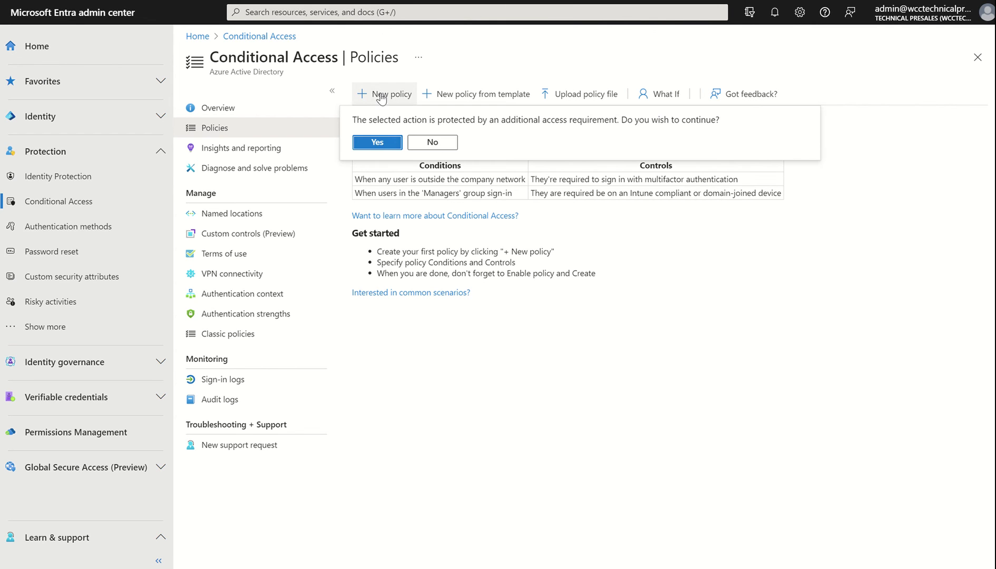
left_click(380, 143)
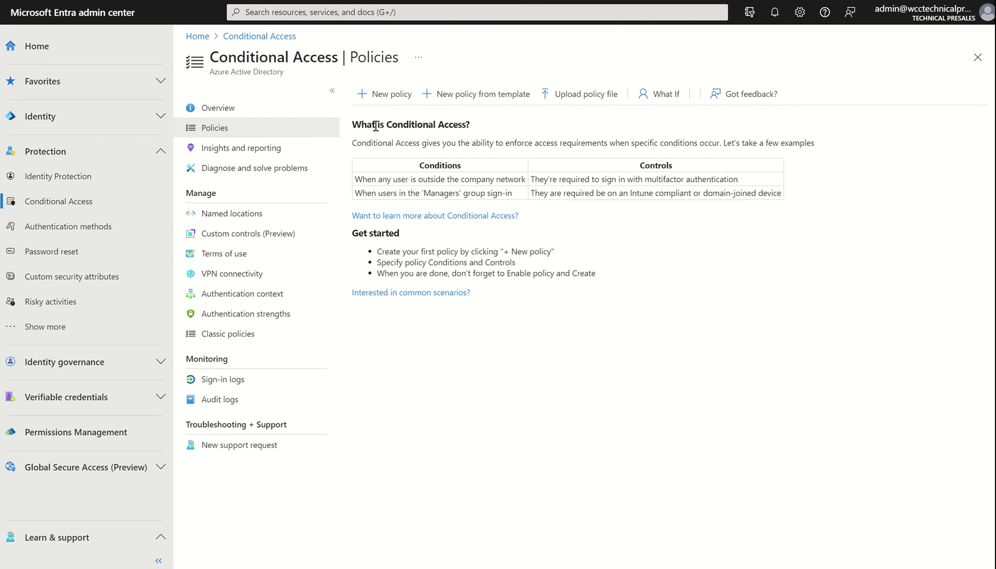
left_click(384, 95)
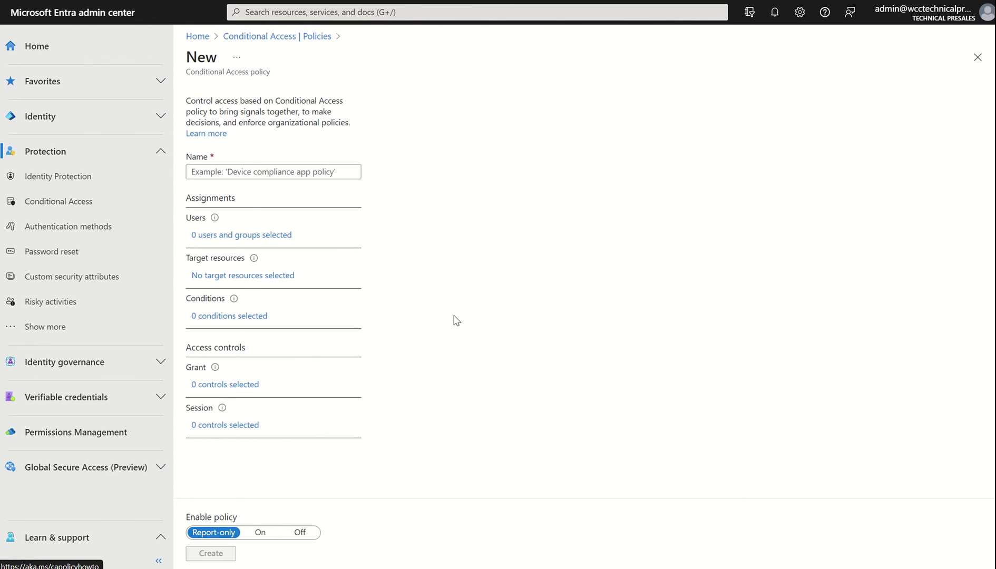
Assign the policy to all users and check the available user exclusion options.
left_click(235, 240)
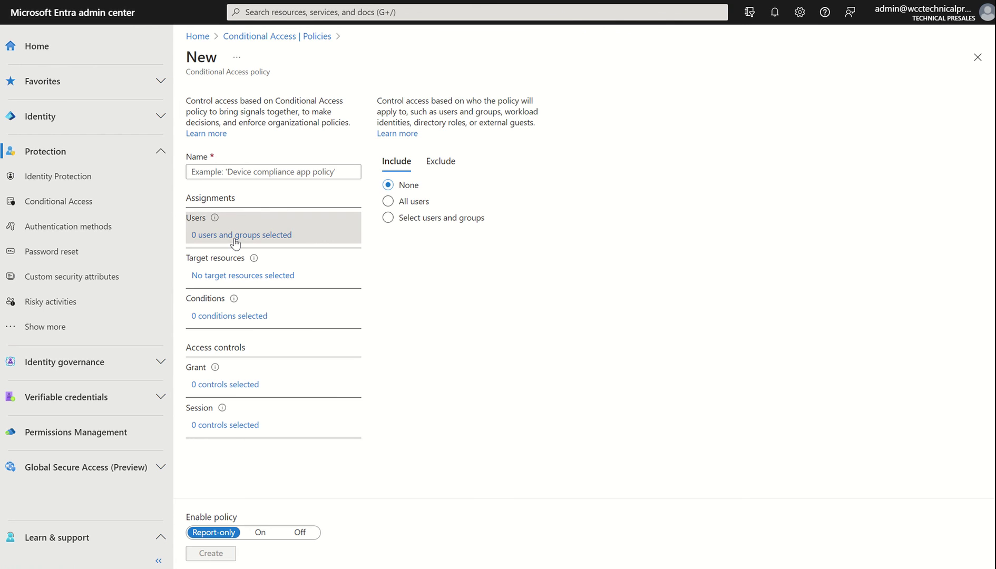
left_click(396, 206)
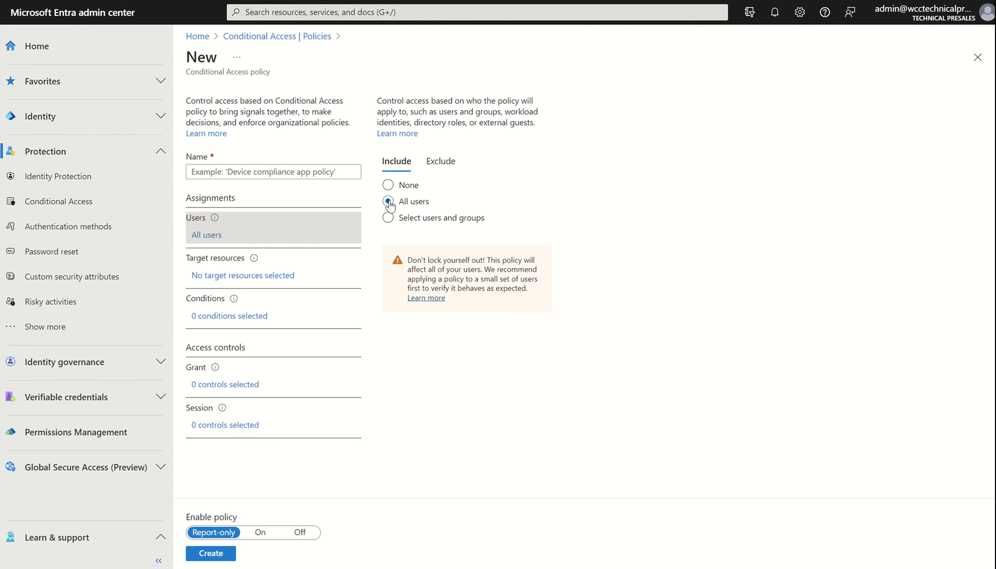
left_click(440, 163)
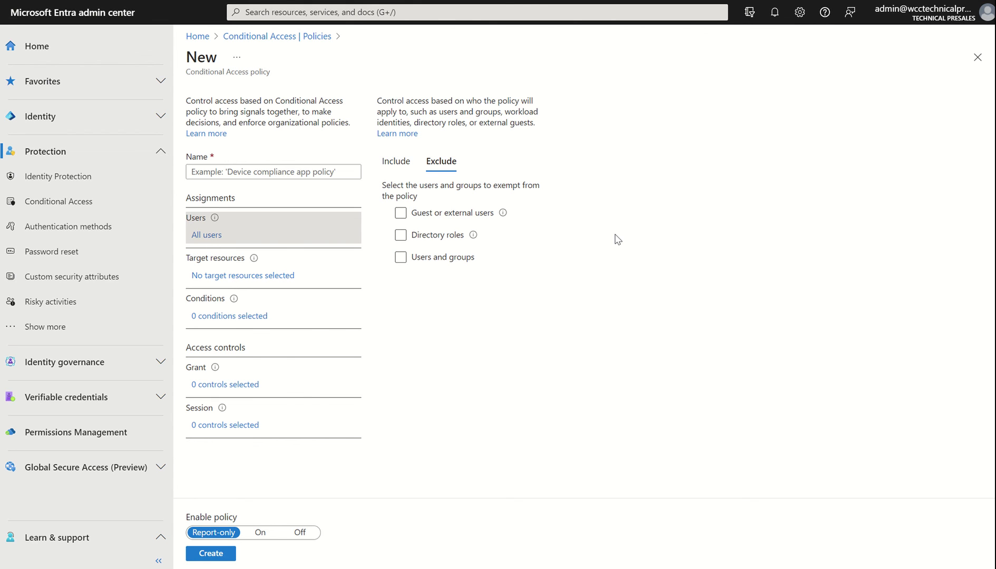
left_click(402, 157)
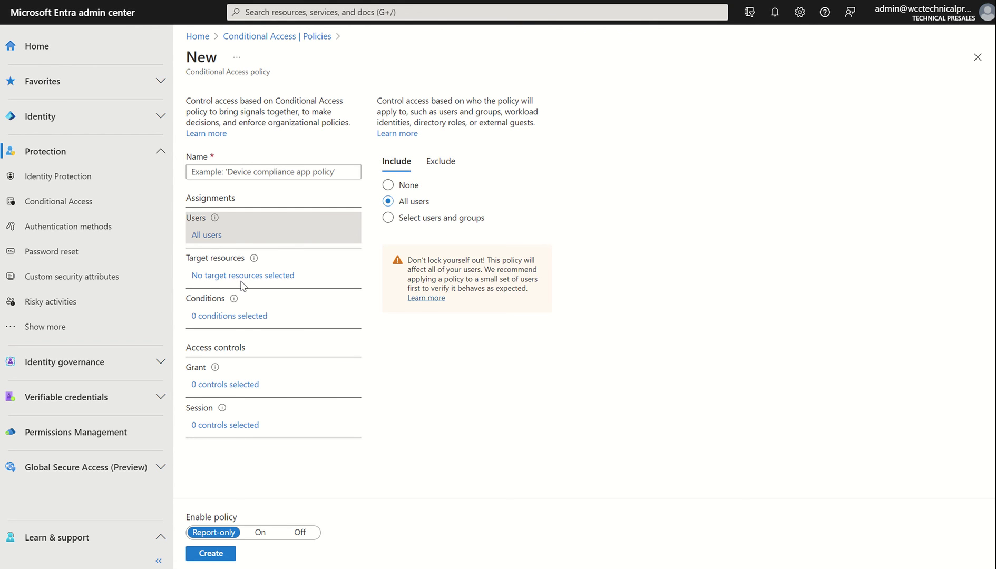
Set the policy's target resources to include all cloud apps.
left_click(218, 279)
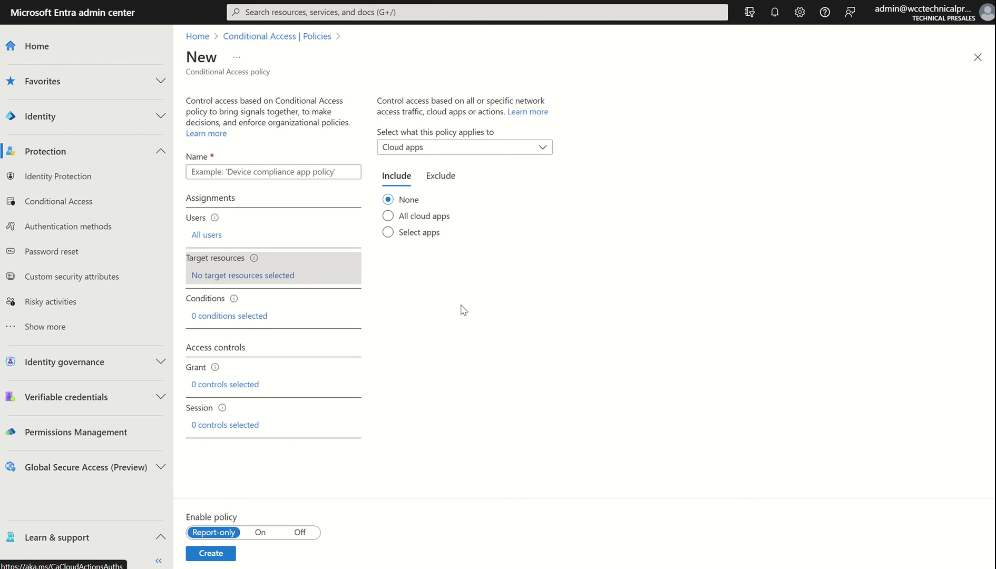
left_click(389, 217)
left_click(387, 232)
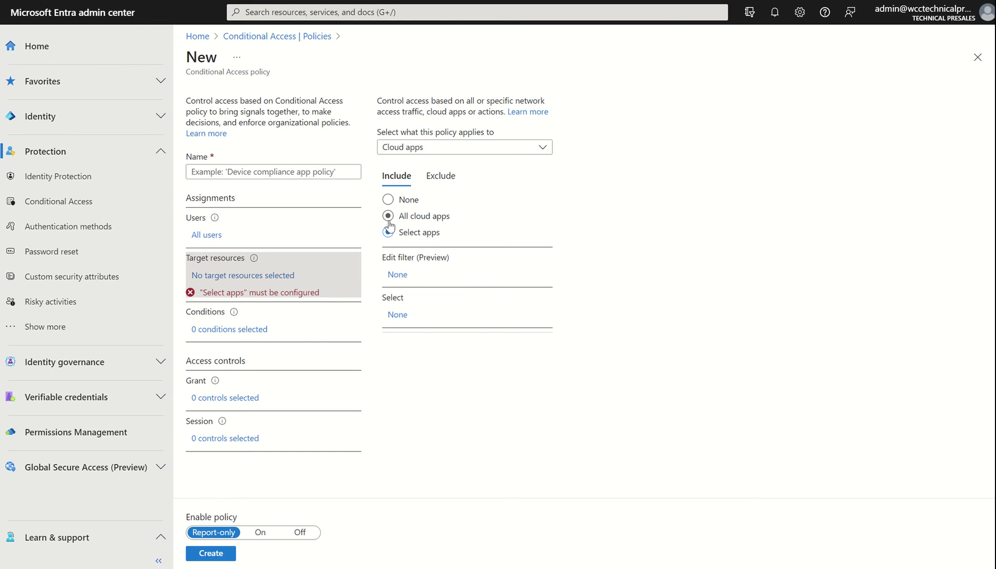
left_click(389, 222)
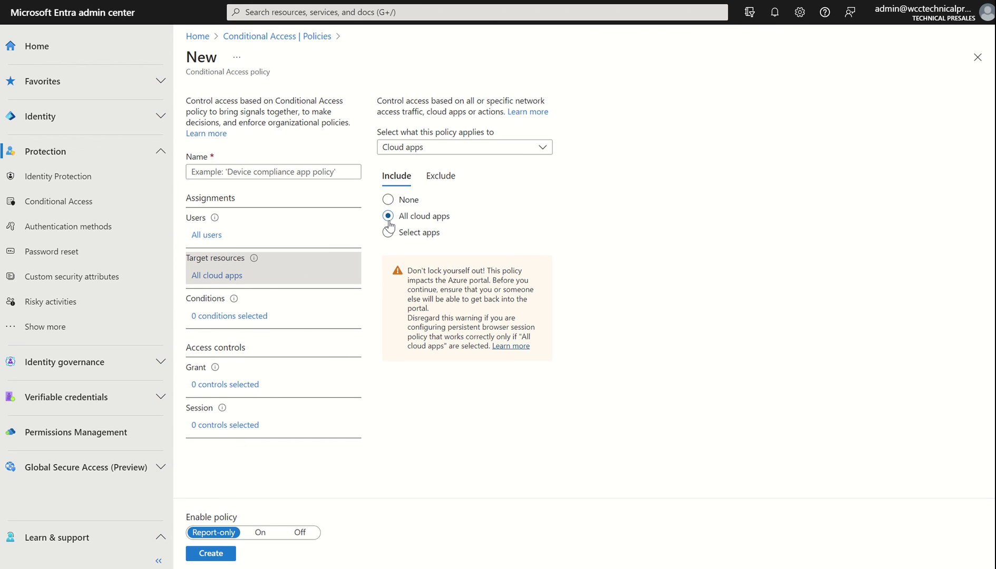
Review the policy's available conditions and the user risk options without configuring them.
left_click(237, 316)
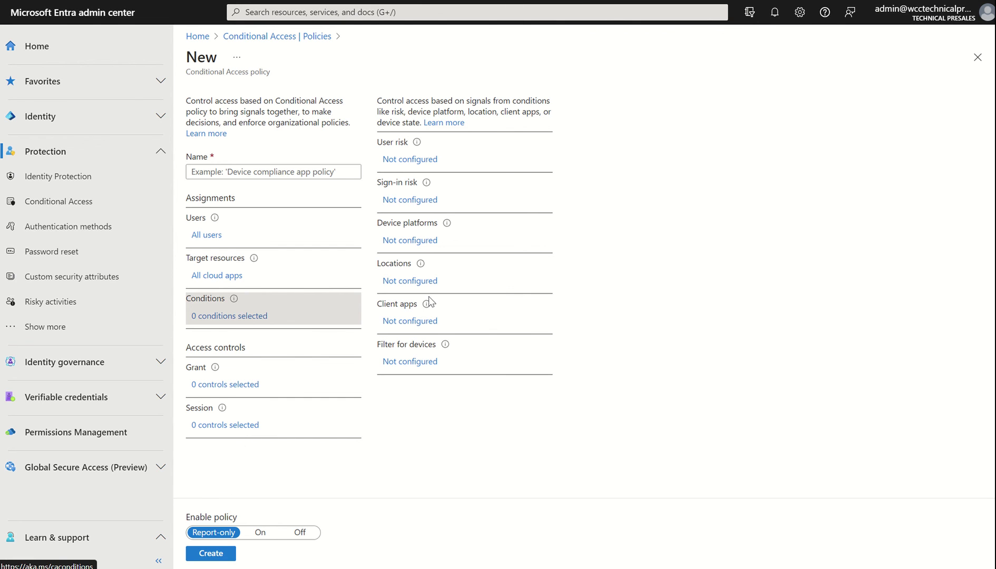
left_click(399, 163)
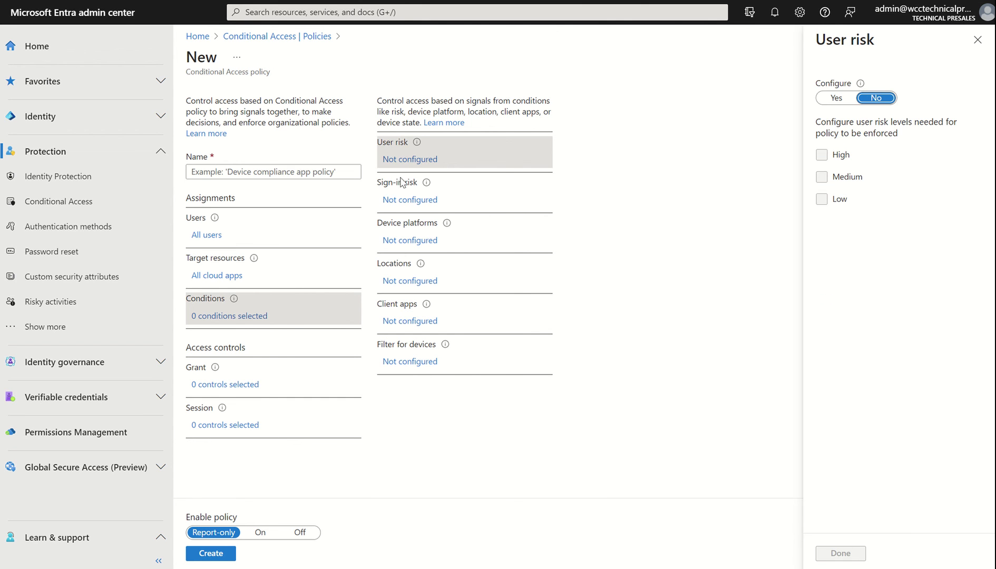
left_click(975, 43)
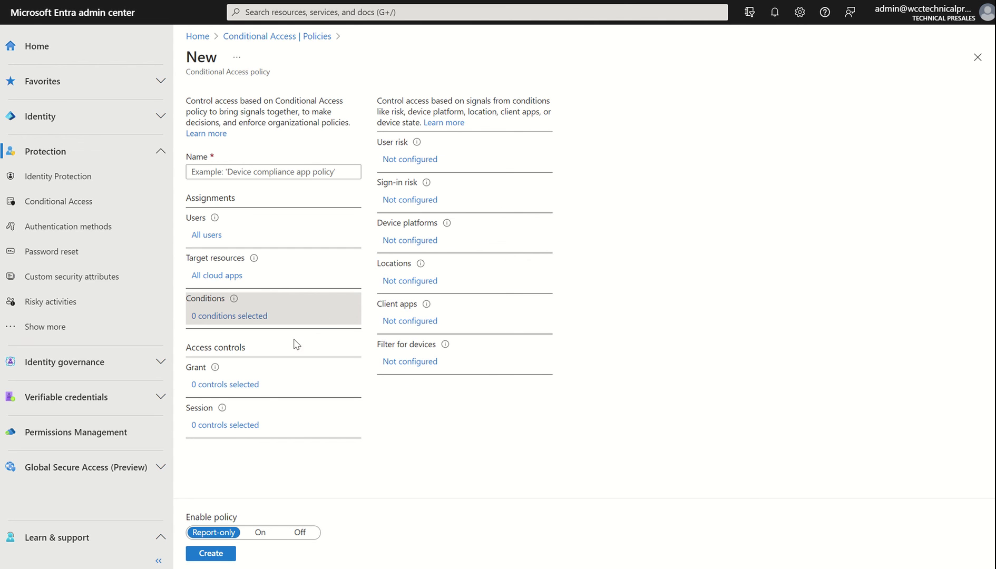
Enable the sign-in frequency control in the policy's session controls.
left_click(216, 425)
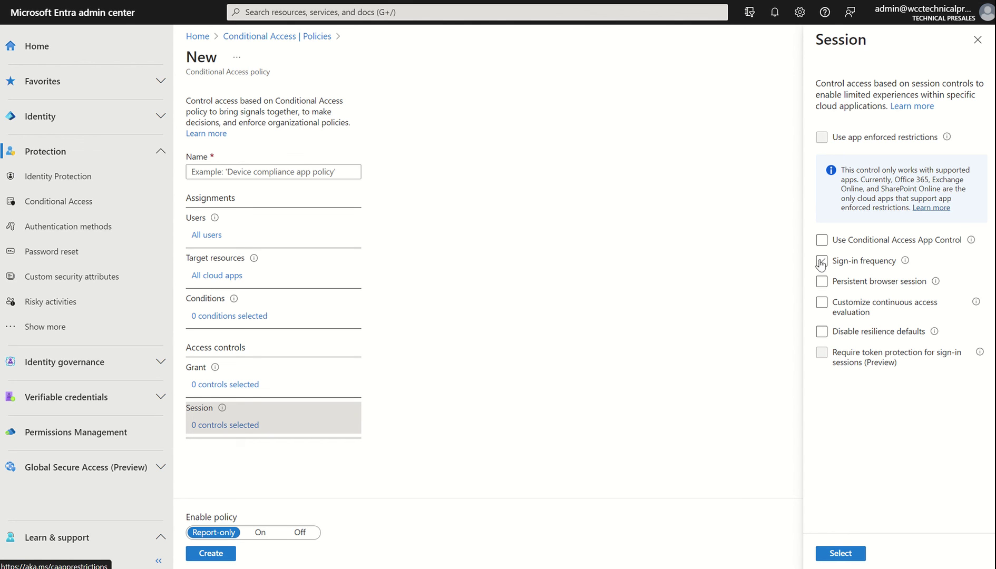
left_click(822, 282)
left_click(822, 261)
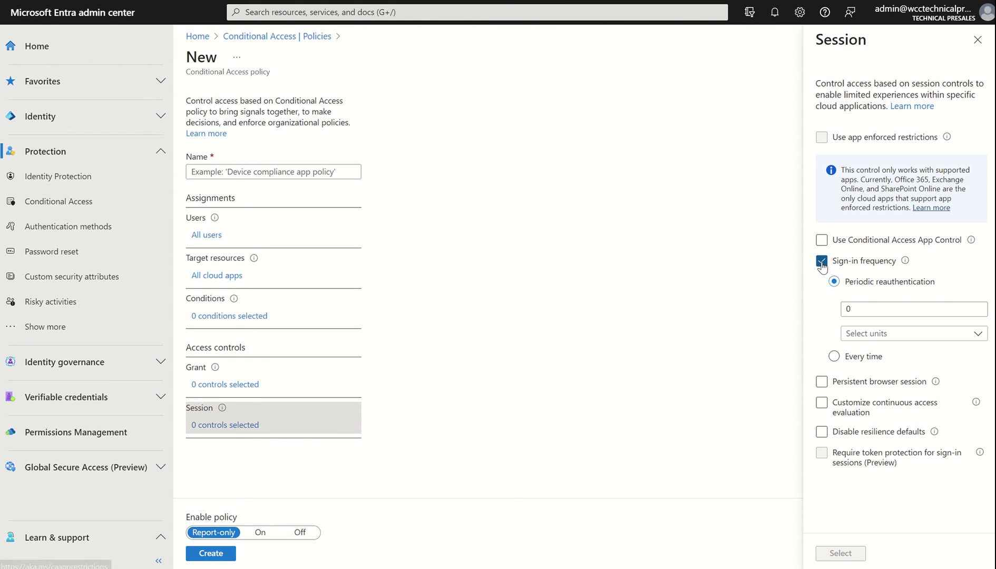
Try periodic reauthentication values of 100 and 30, and check the available time units.
left_click(872, 305)
key("BackSpace")
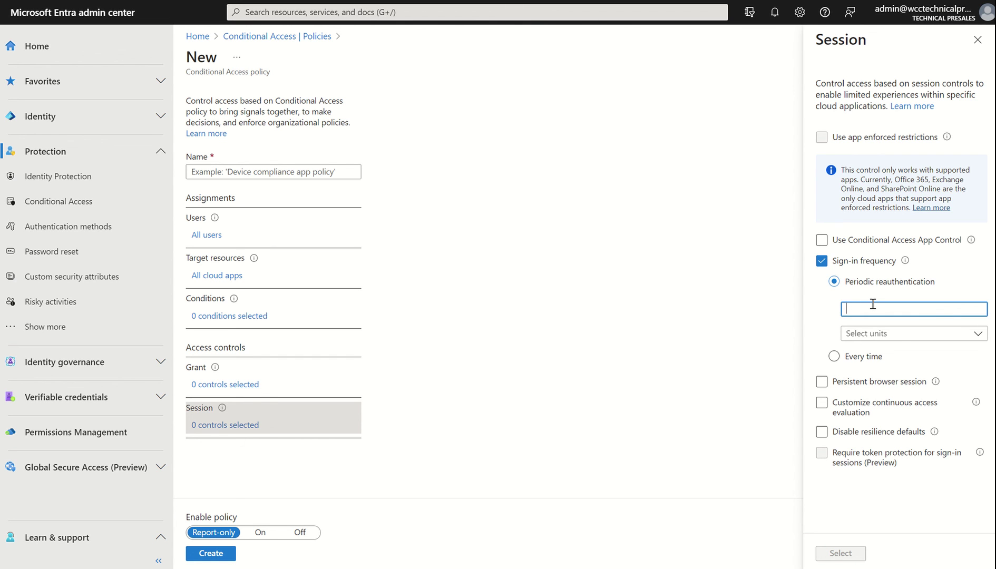
type("100")
left_click(888, 311)
key("BackSpace")
key("BackSpace")
key("BackSpace")
type("30")
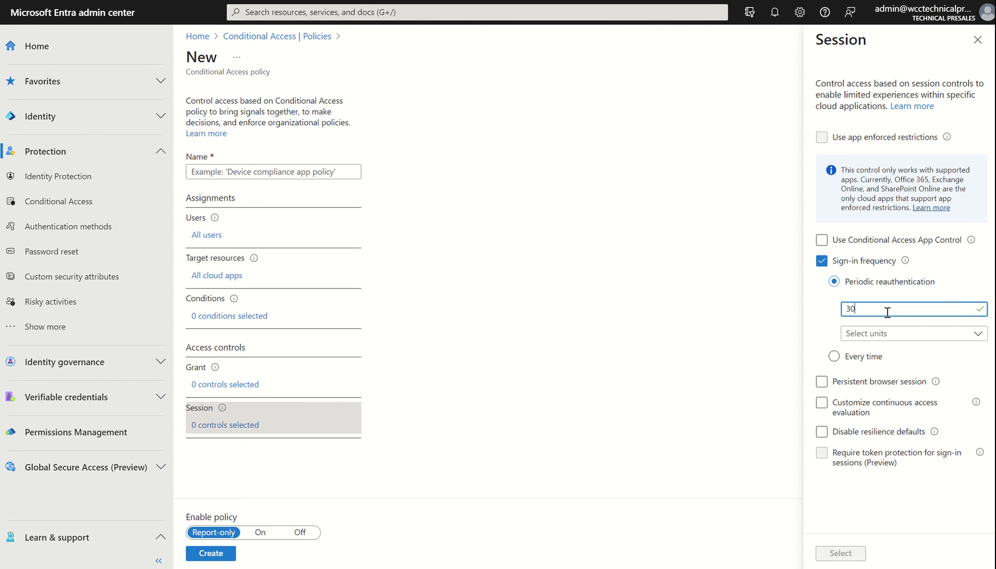
left_click(873, 338)
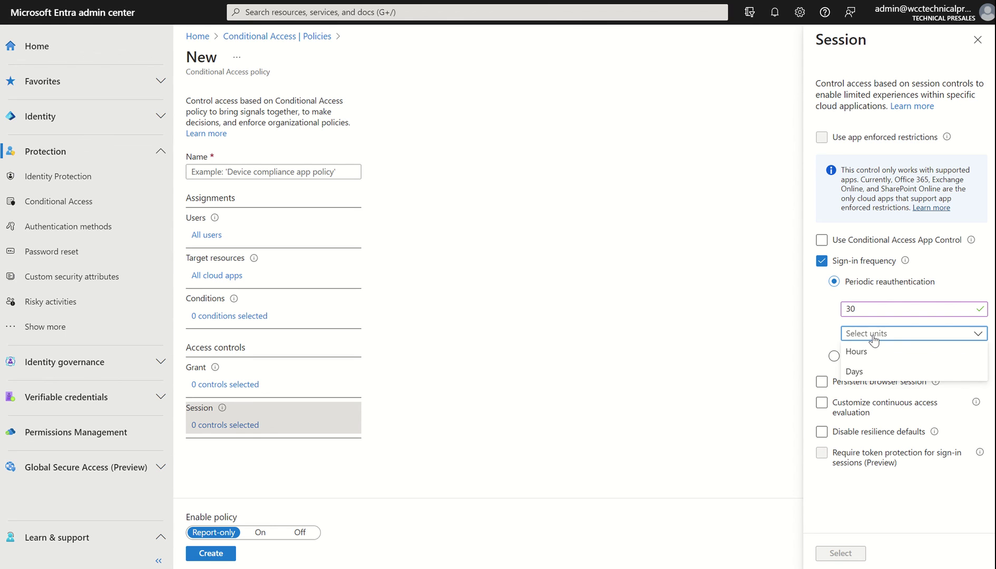
left_click(813, 315)
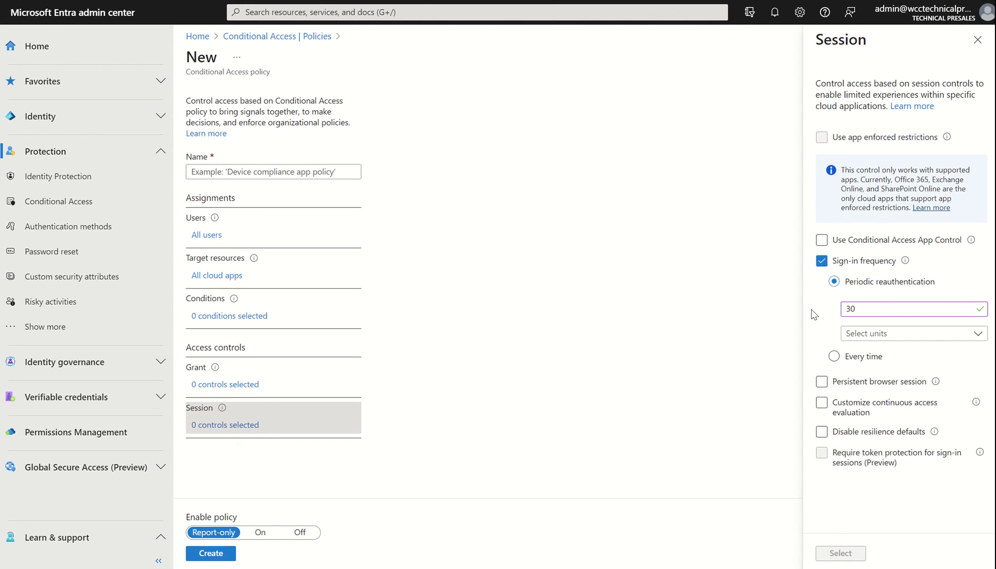
Try the every-time sign-in frequency option, and reset the control to periodic reauthentication.
left_click(834, 356)
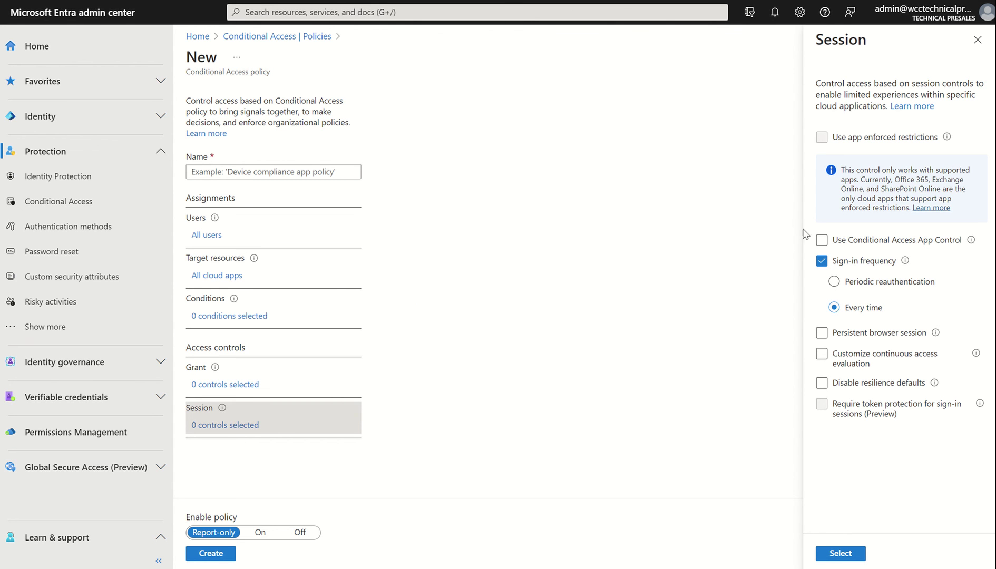
left_click(821, 261)
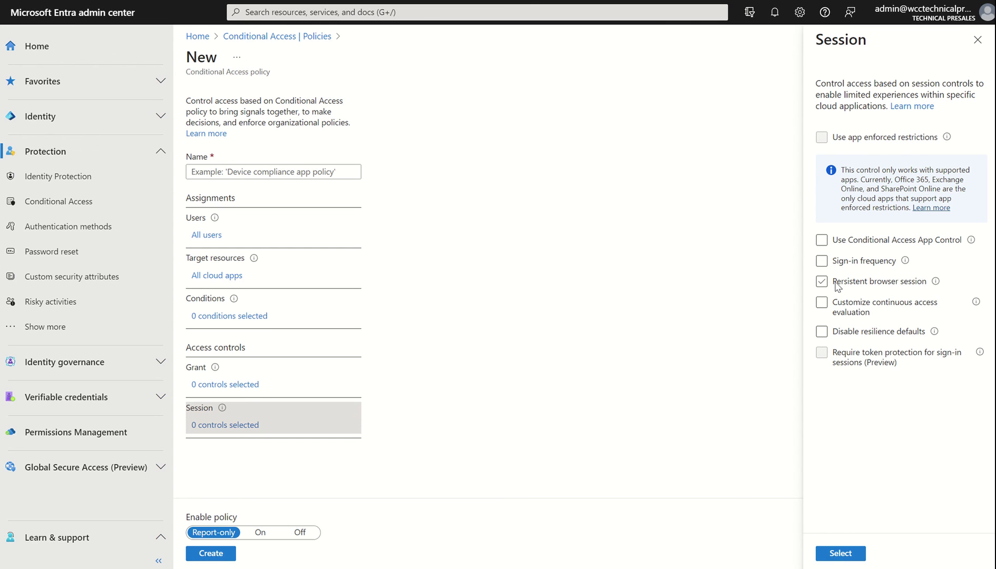
left_click(821, 260)
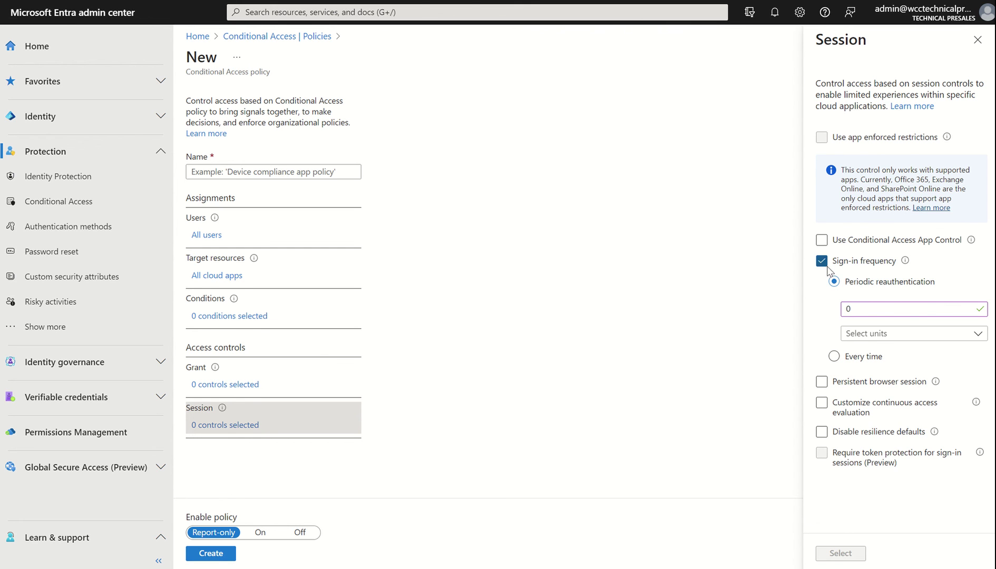
Apply a periodic reauthentication of 1 hour as the session control and set the policy's enable state to On.
left_click(870, 315)
key("BackSpace")
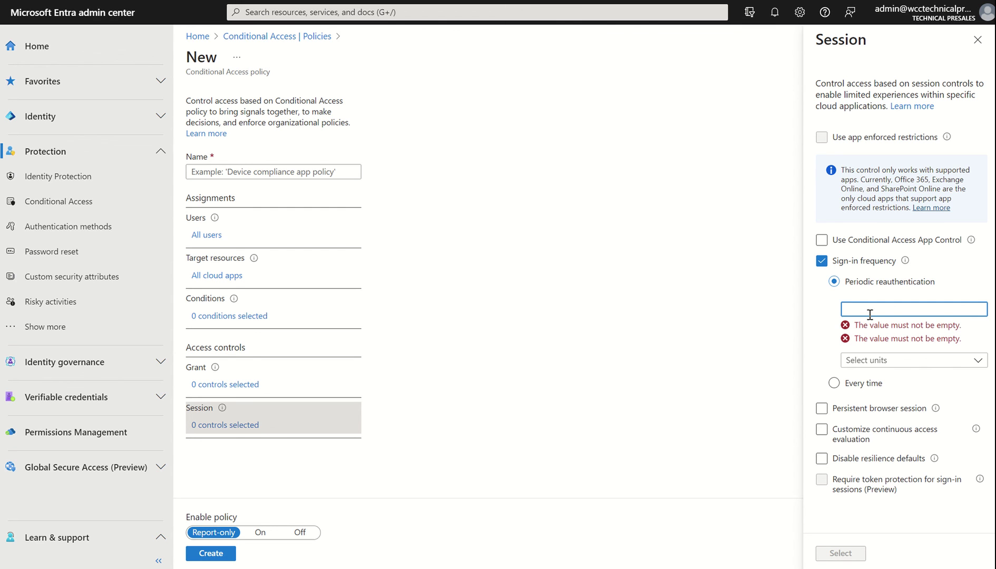
type("1")
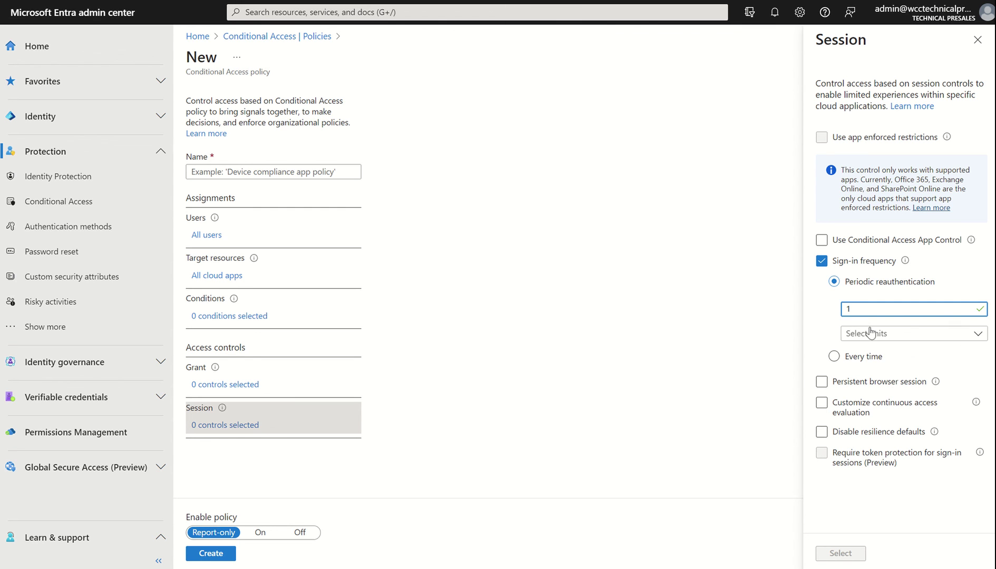
left_click(872, 333)
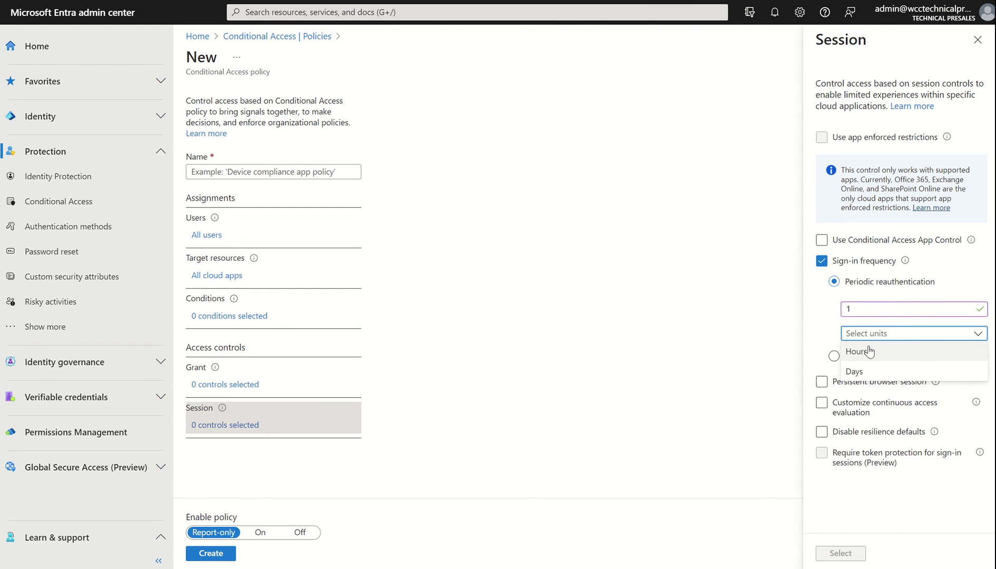
left_click(869, 351)
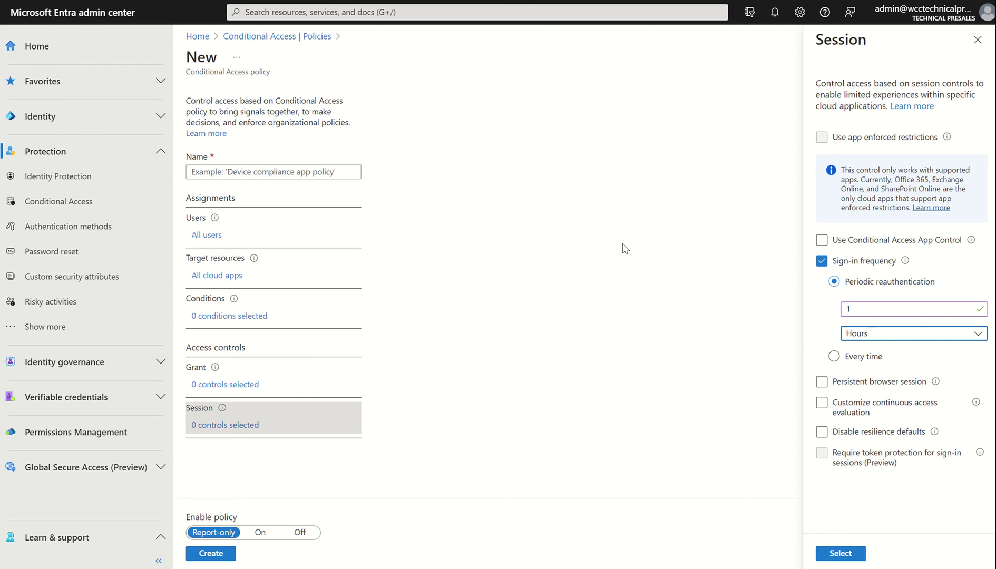
left_click(840, 553)
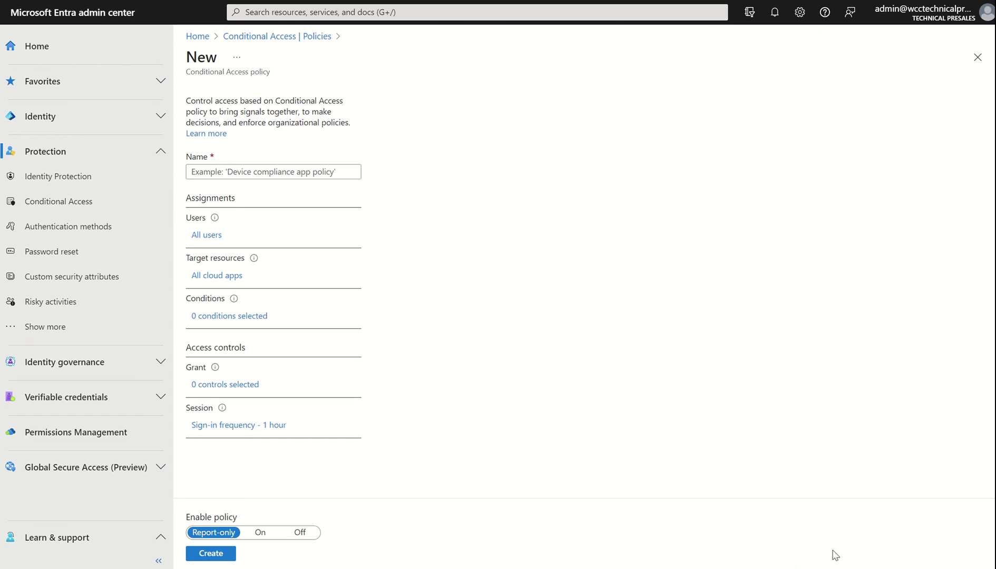
left_click(263, 533)
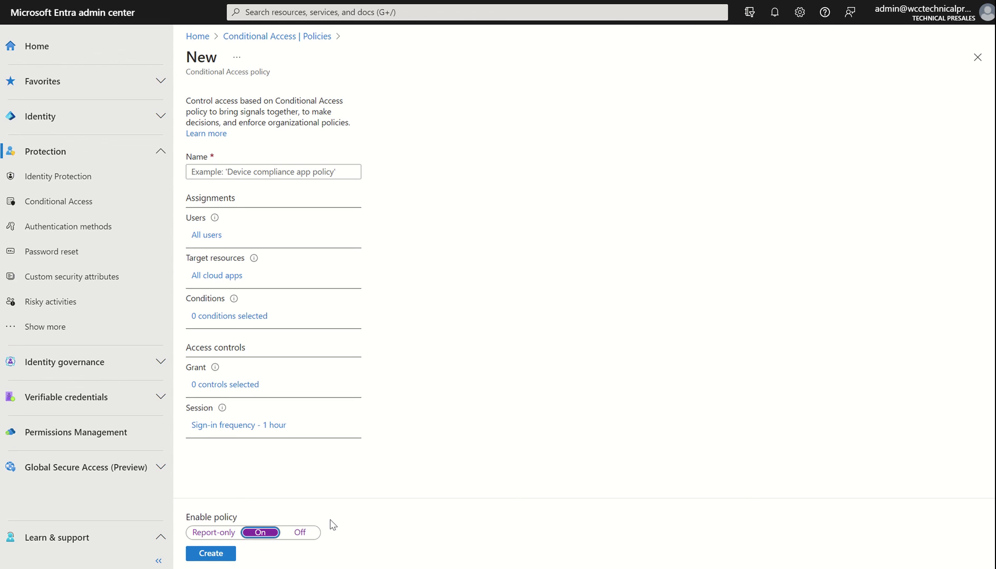